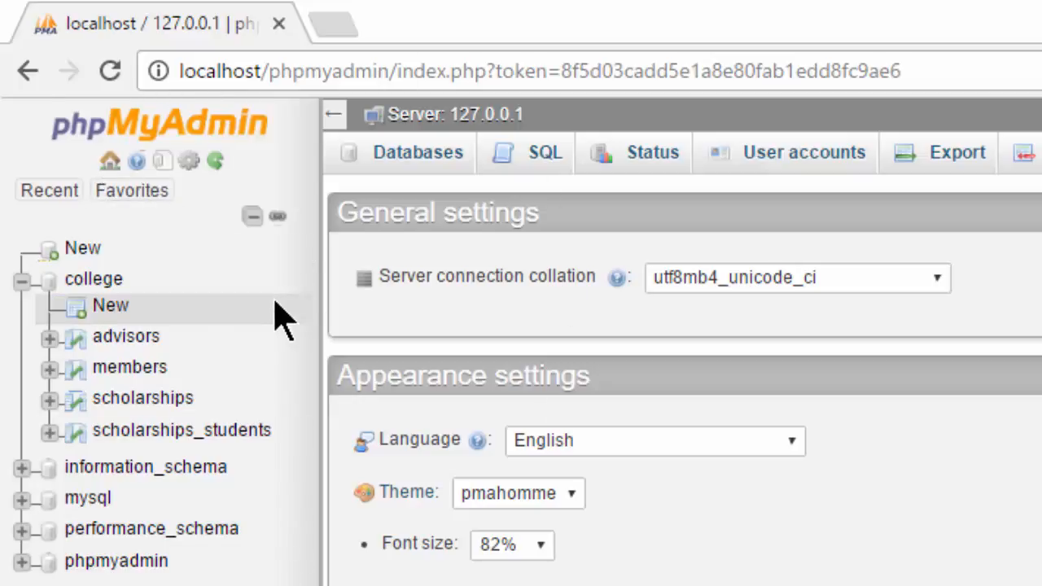
Collapse and re-expand the college database in the navigation tree, and open its list of tables
left_click(28, 71)
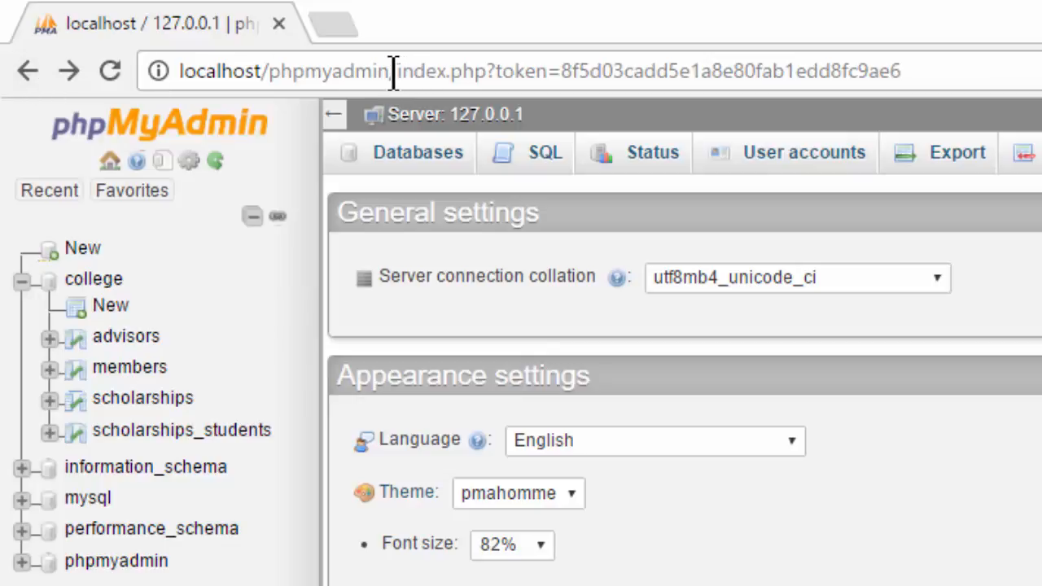
left_click_drag(395, 72, 107, 82)
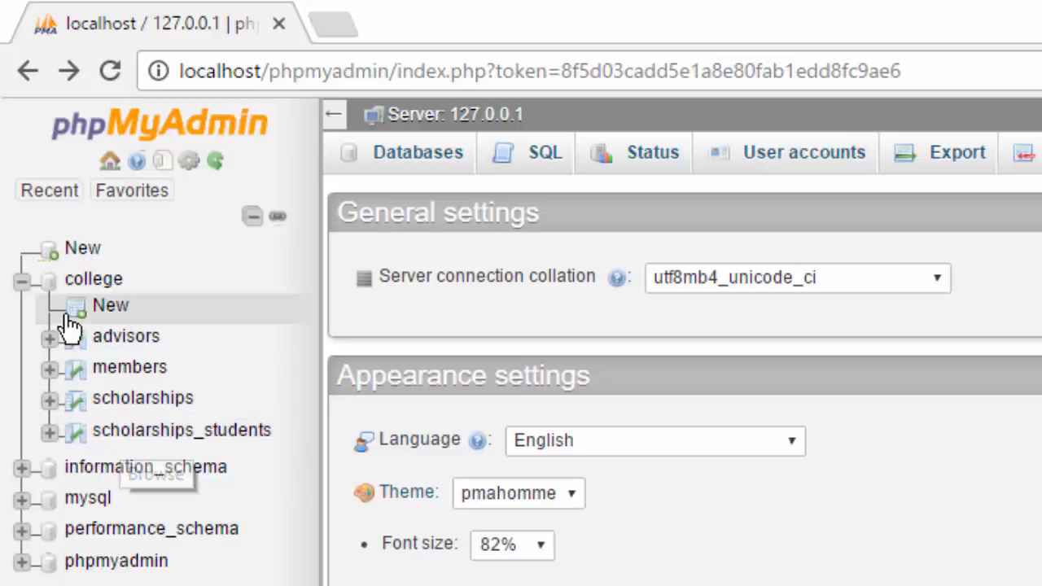
left_click(22, 282)
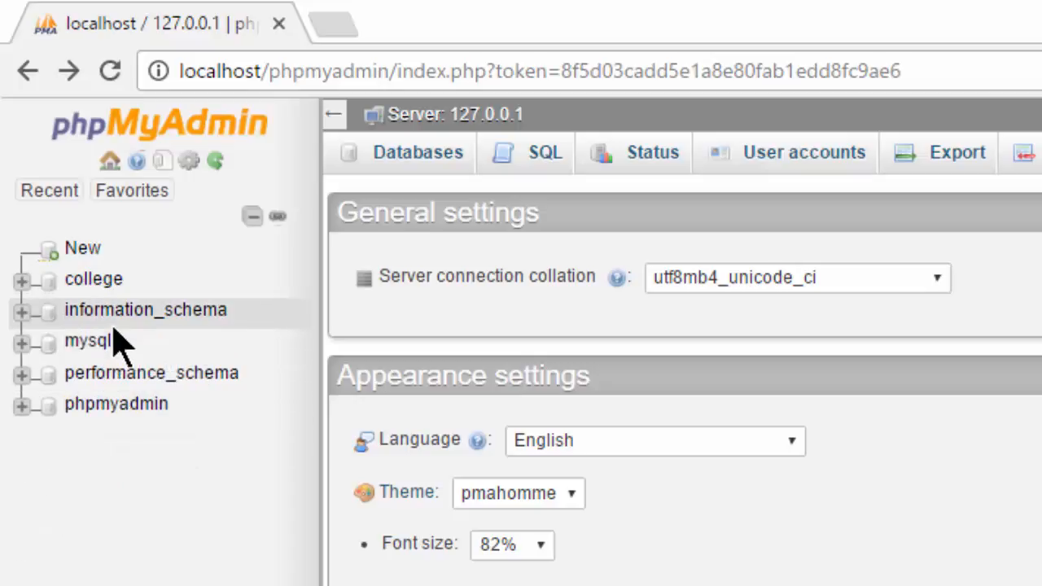
left_click(22, 282)
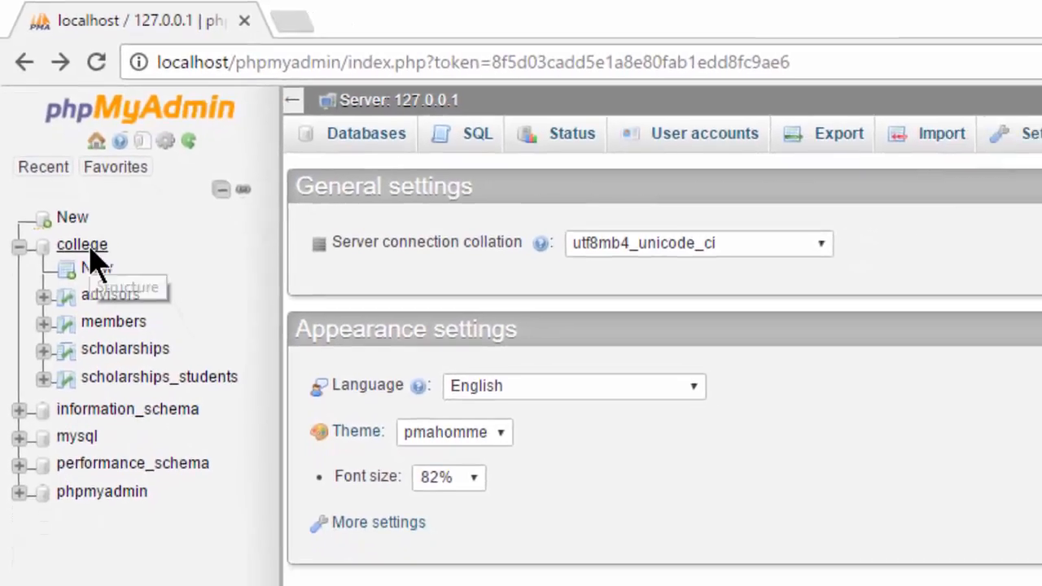
left_click(98, 282)
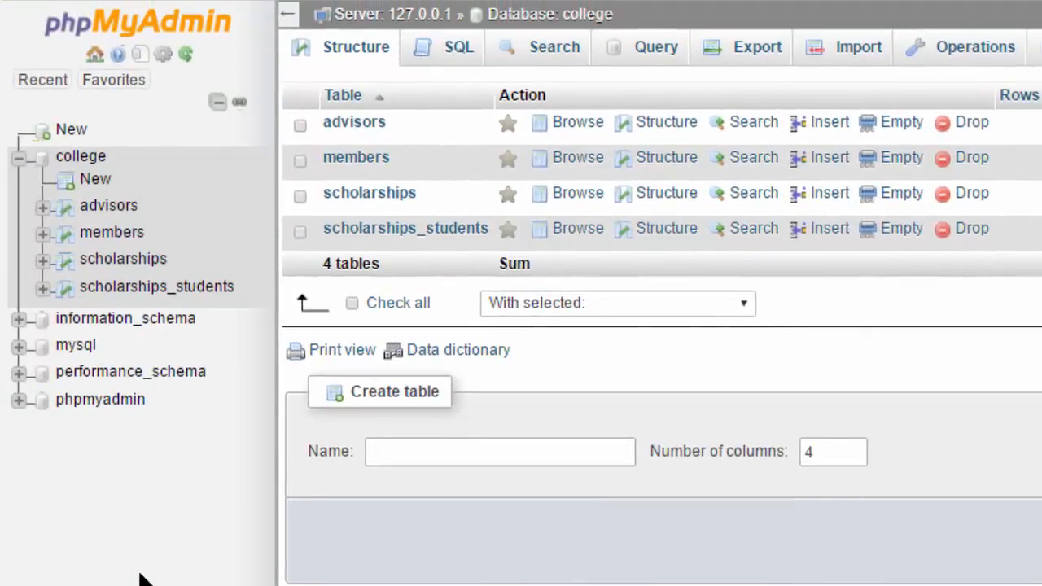
Look through the rows of the advisors table and examine its column structure down to the table information
left_click(107, 209)
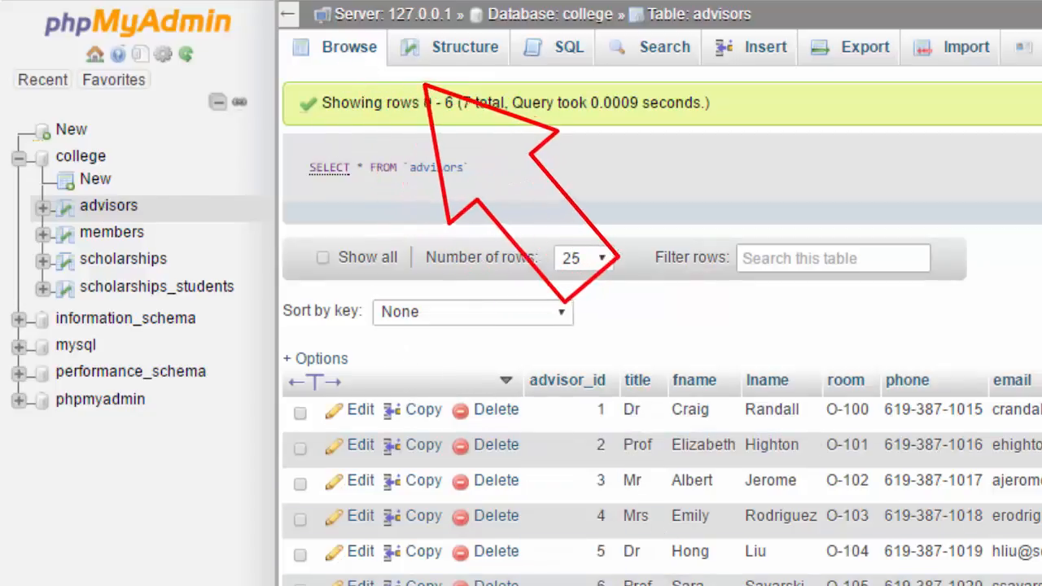
left_click(469, 57)
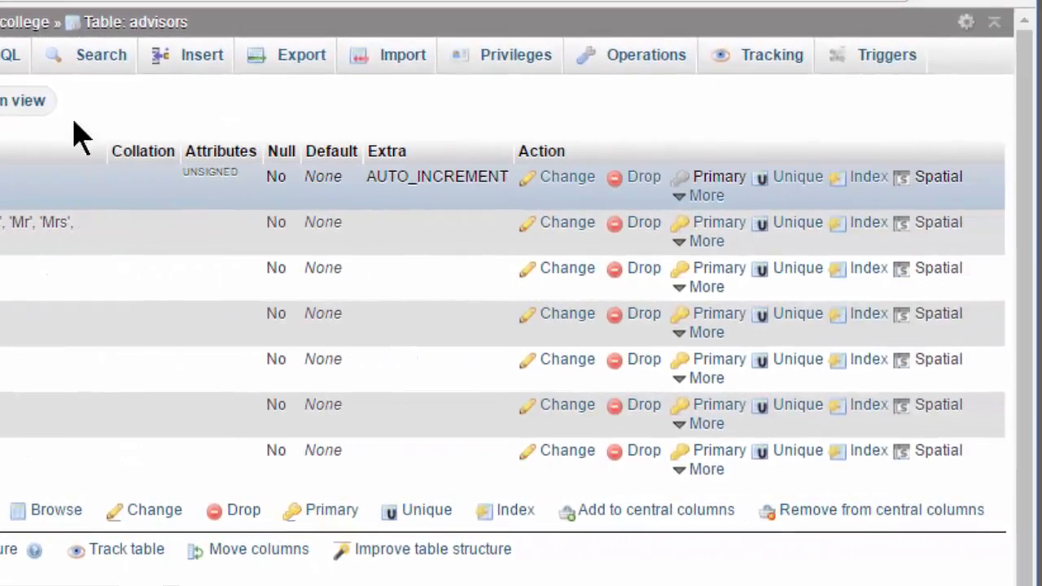
mouse_move(707, 197)
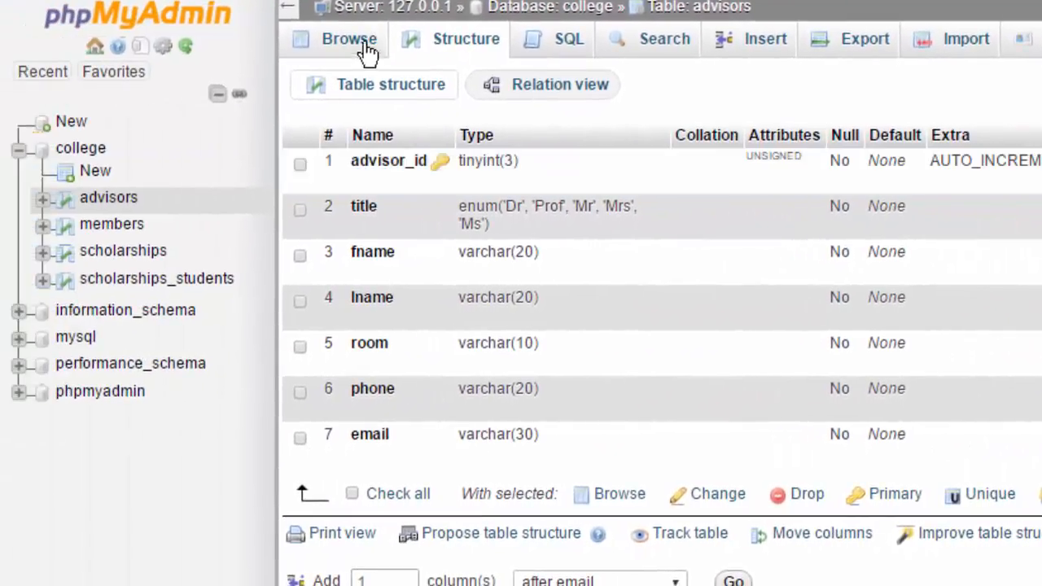
left_click(350, 41)
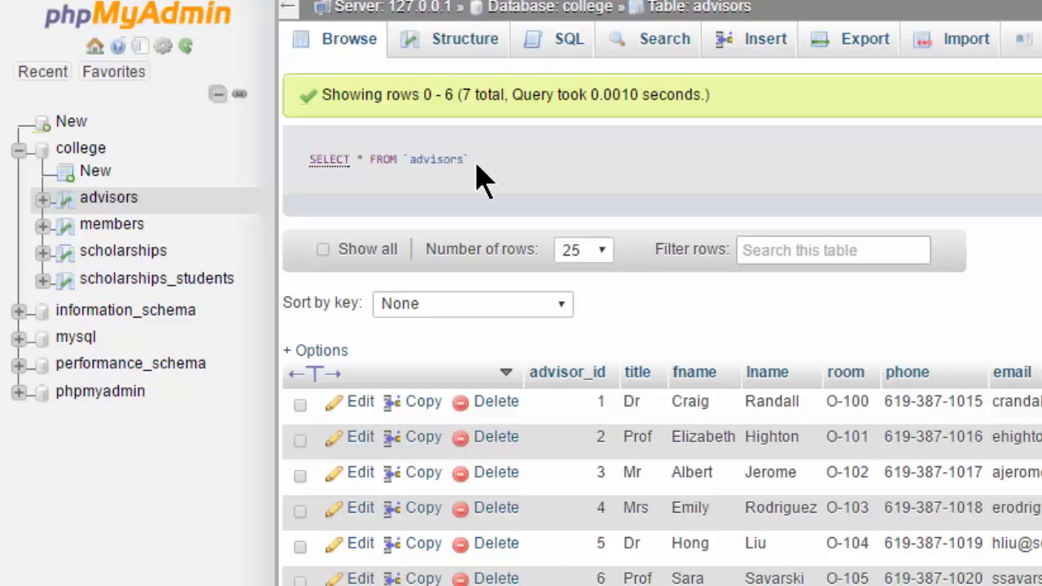
left_click(461, 49)
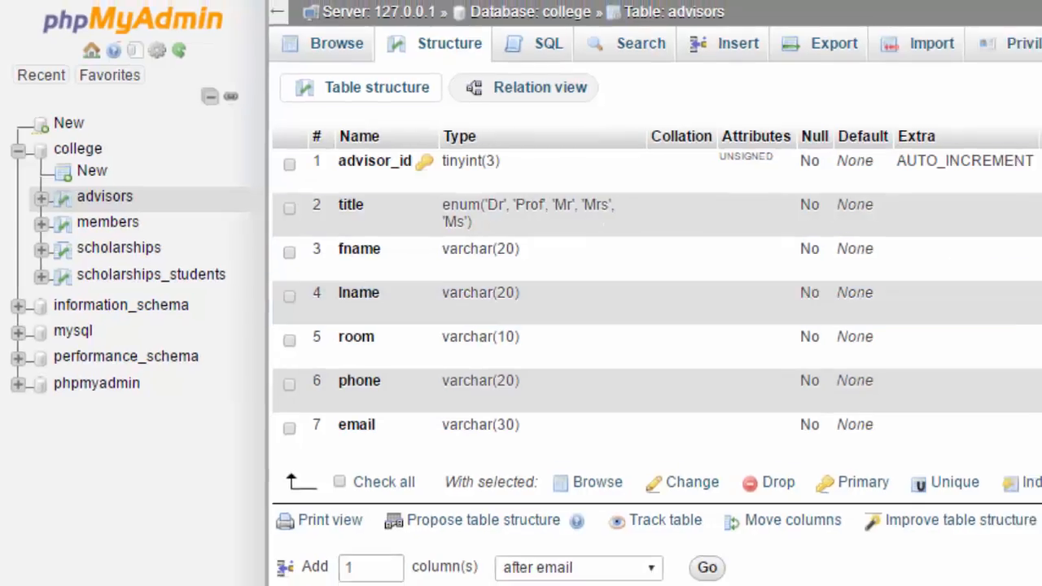
scroll(674, 309, "down", 1)
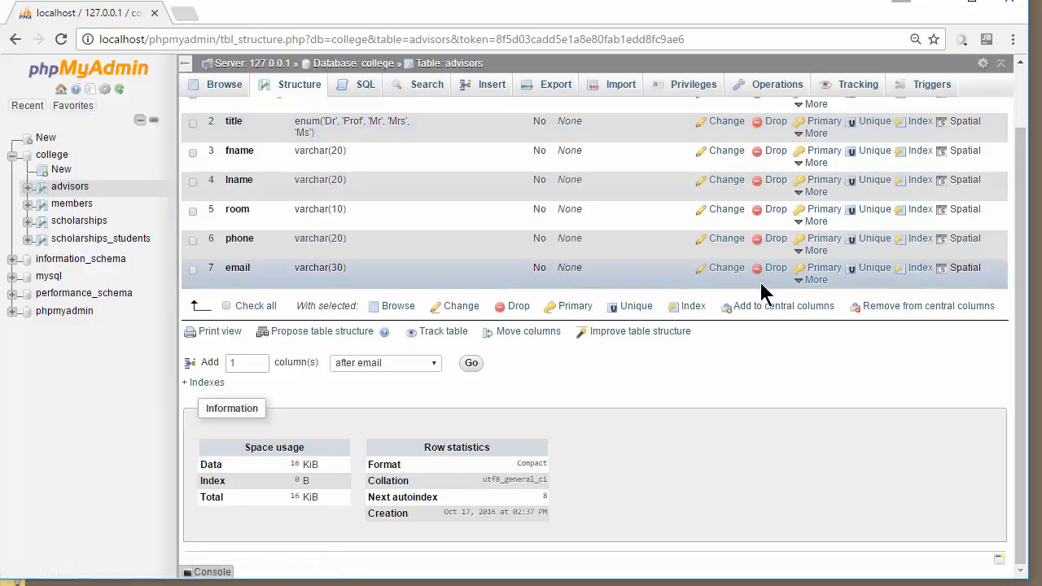
Mark the fname column in the advisors structure, and view the past queries in the console before closing it
left_click(193, 154)
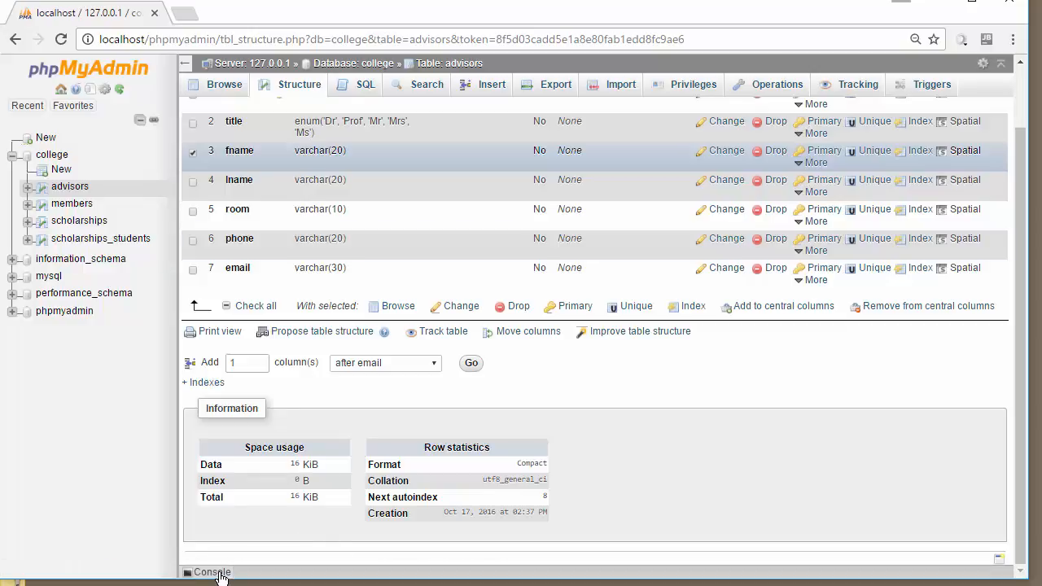
left_click(219, 574)
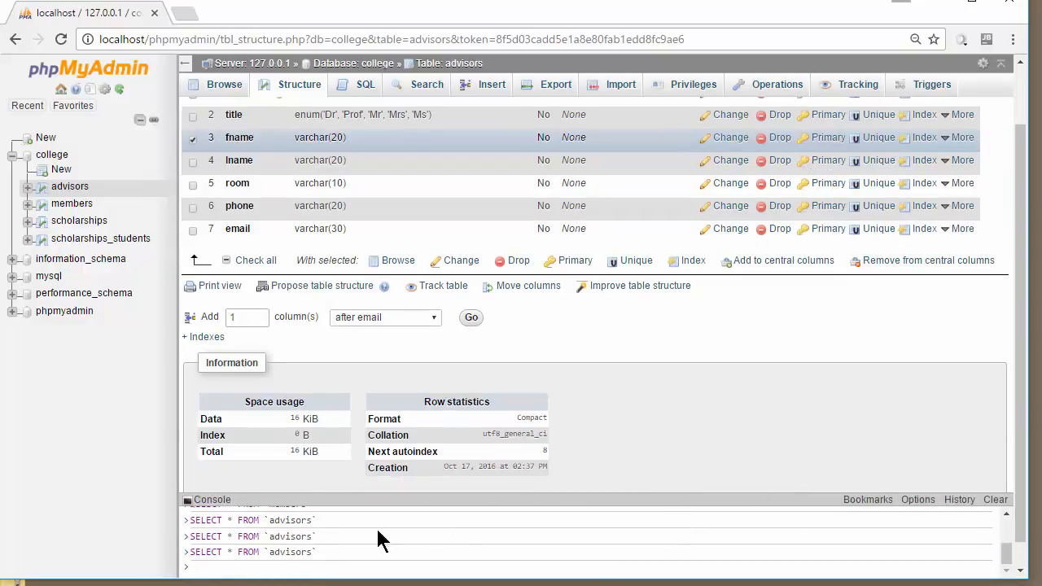
mouse_move(383, 540)
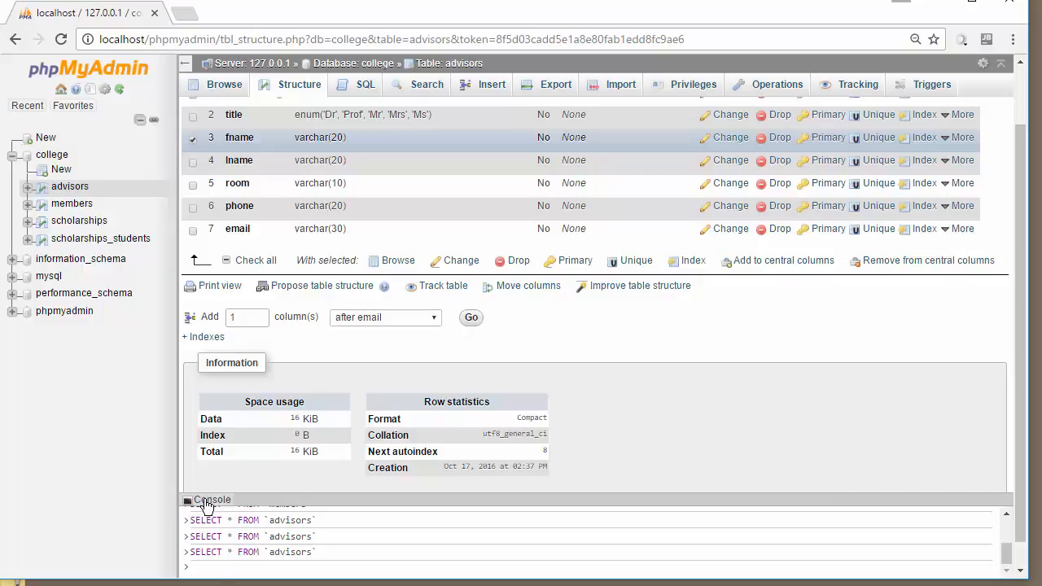
left_click(206, 501)
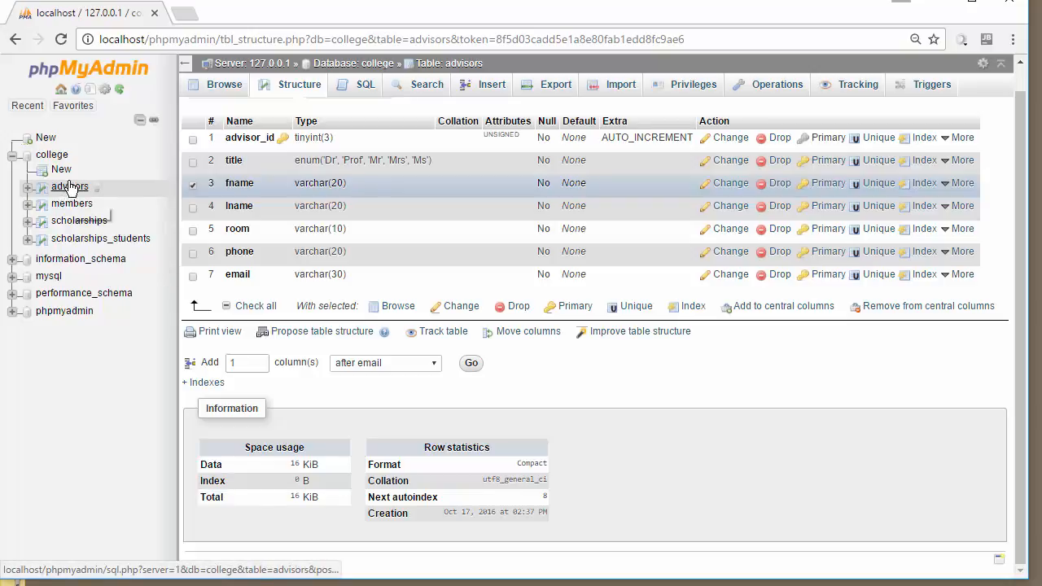
View the operations available for the whole college database and for its members table
left_click(55, 157)
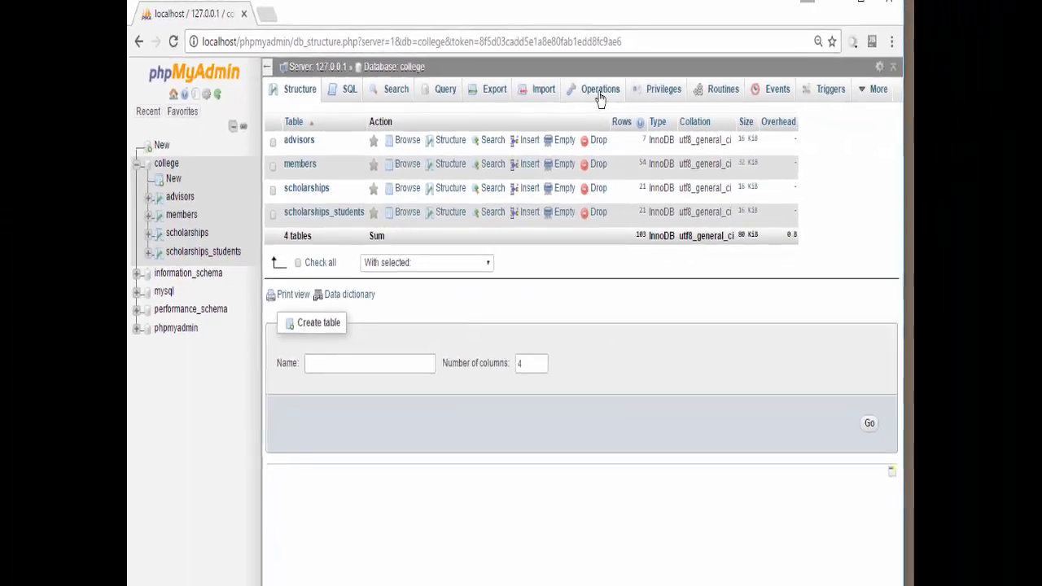
left_click(832, 163)
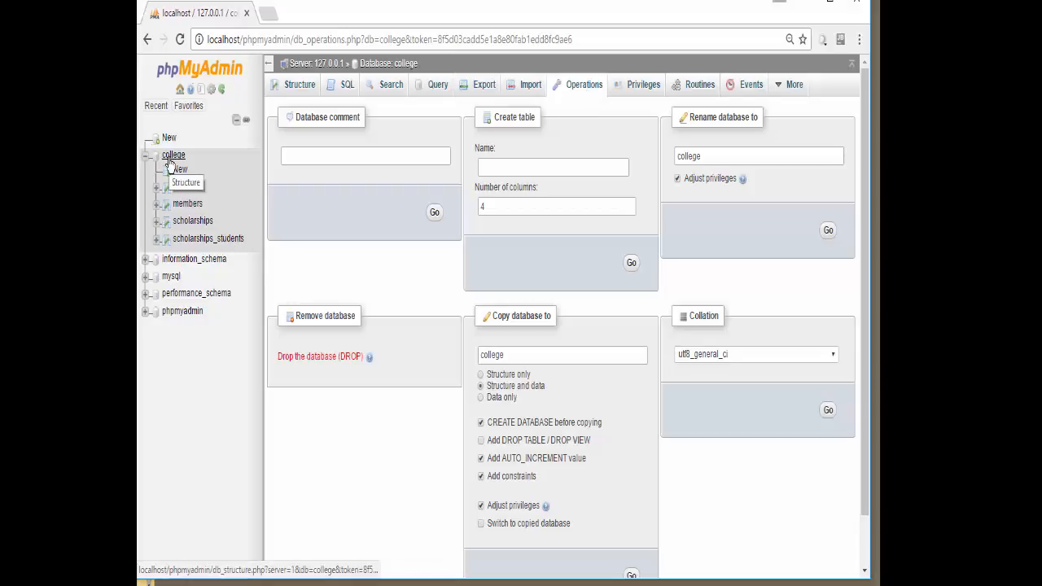
left_click(186, 206)
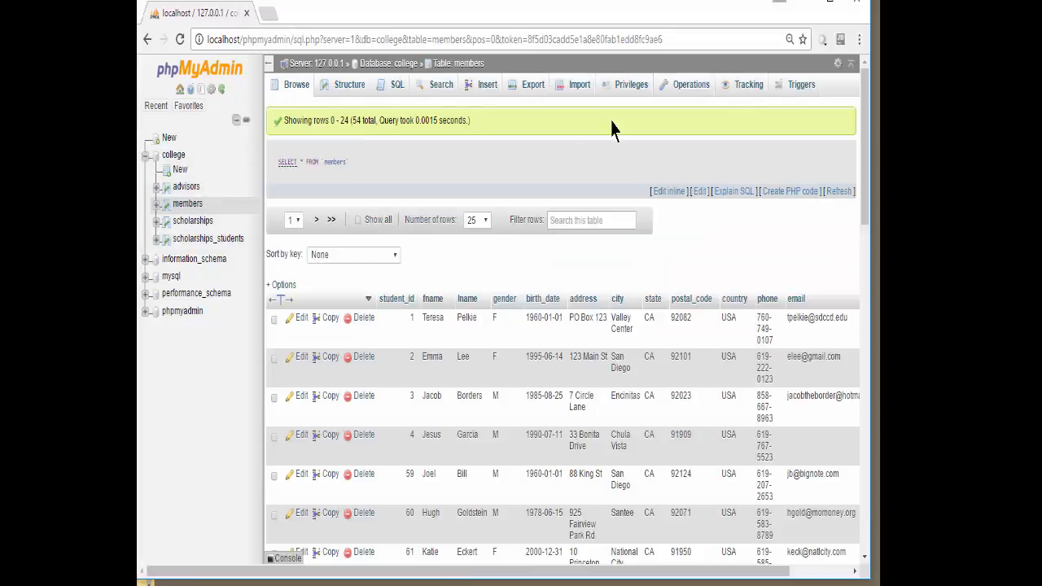
left_click(684, 94)
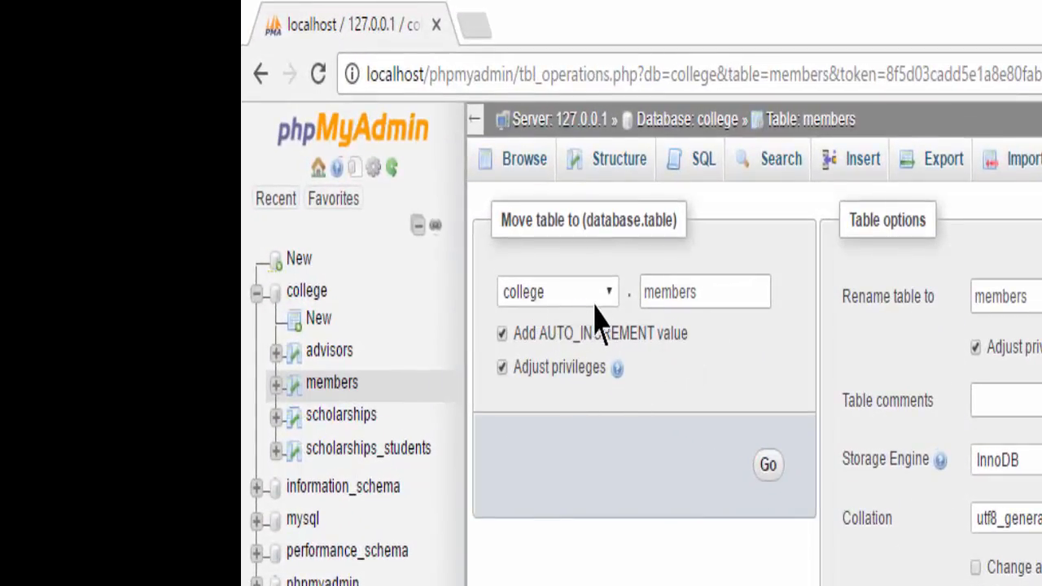
View the destination databases offered for moving the members table, keeping college selected
left_click(698, 299)
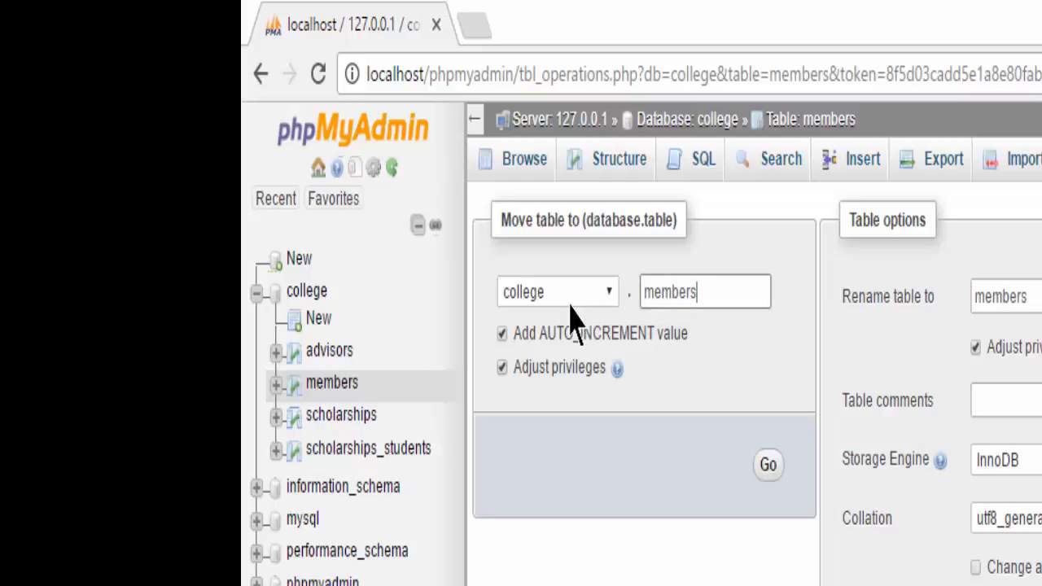
left_click(610, 294)
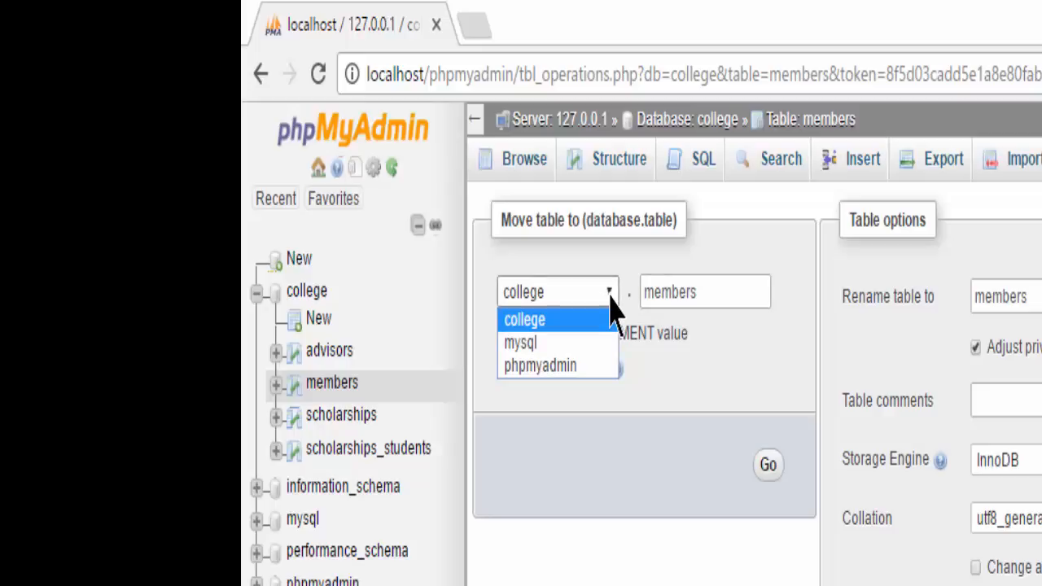
left_click(611, 295)
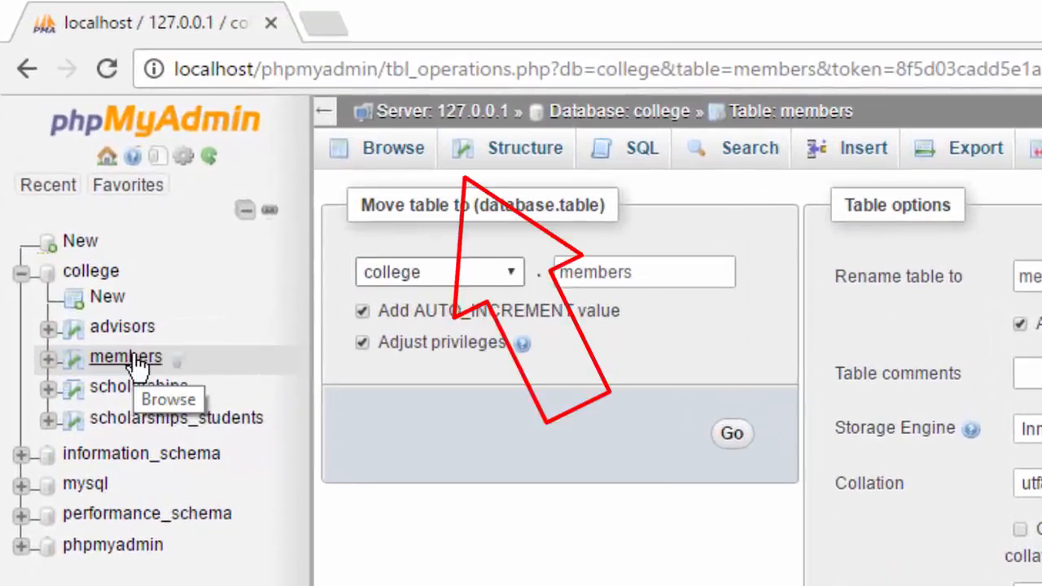
Compare the browse, structure and operations pages of the members table
left_click(389, 155)
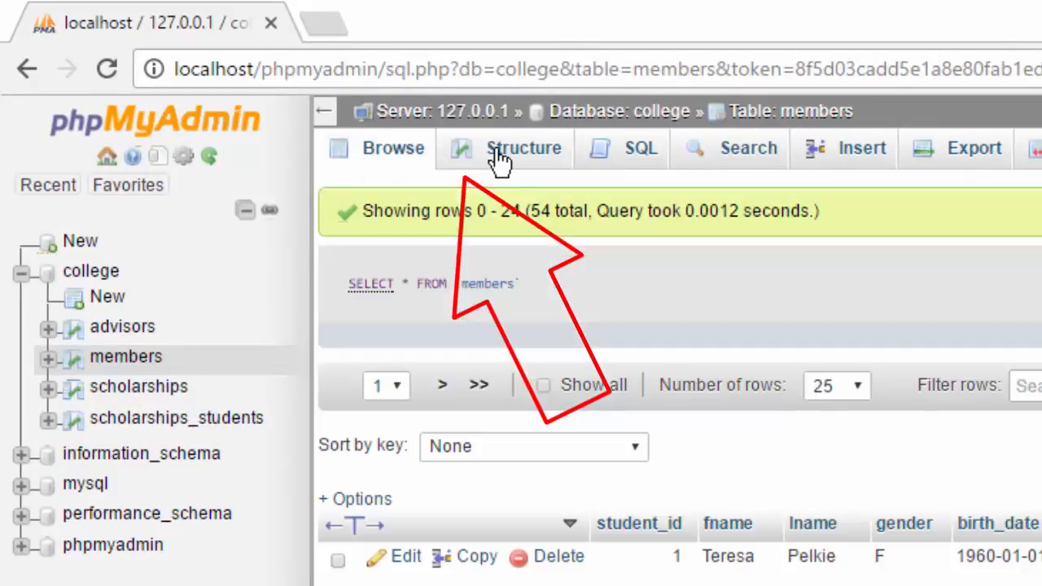
left_click(513, 167)
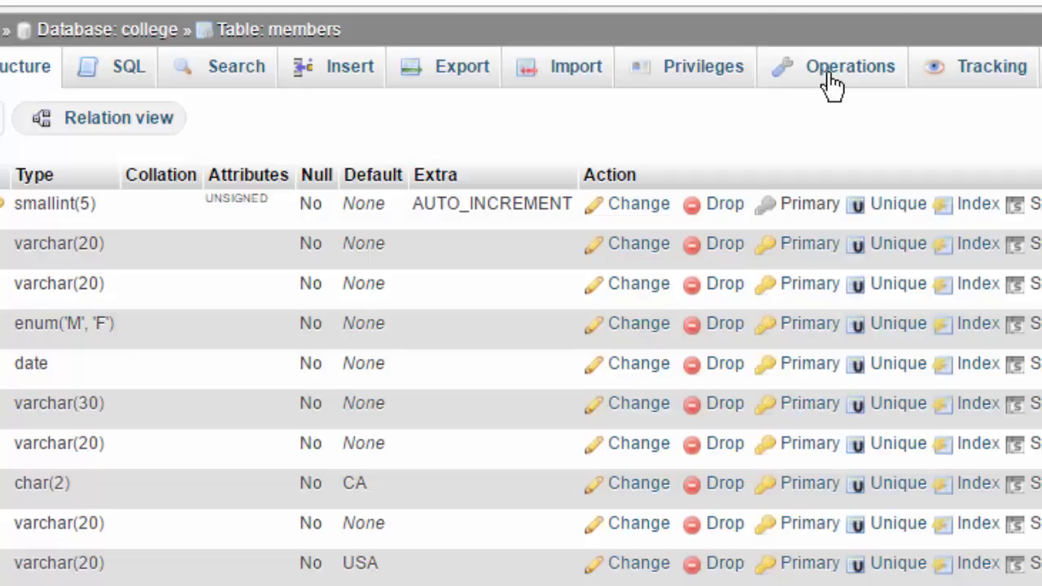
left_click(833, 84)
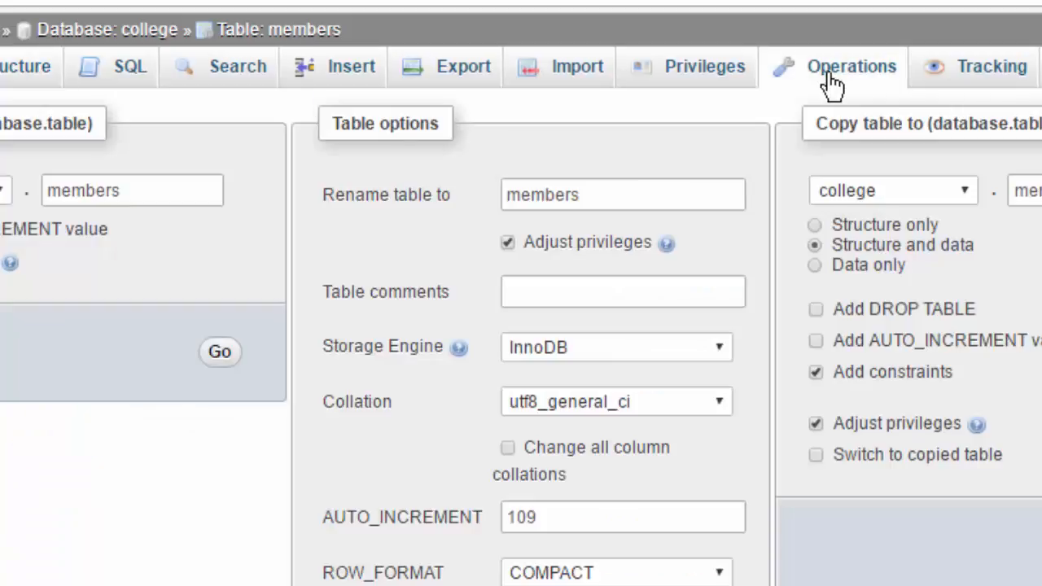
View the export and import options for the members table
left_click(449, 78)
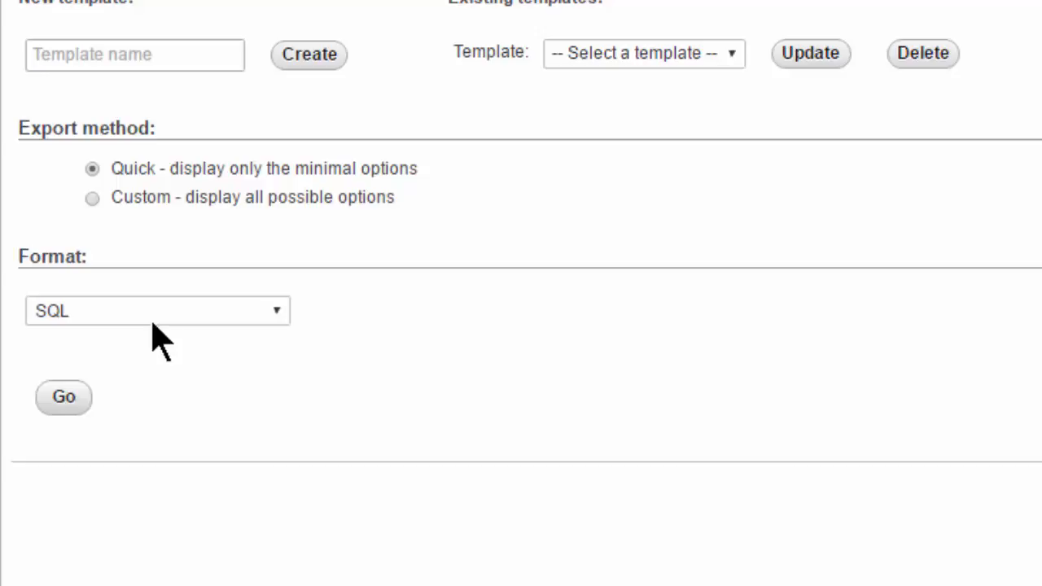
left_click(152, 318)
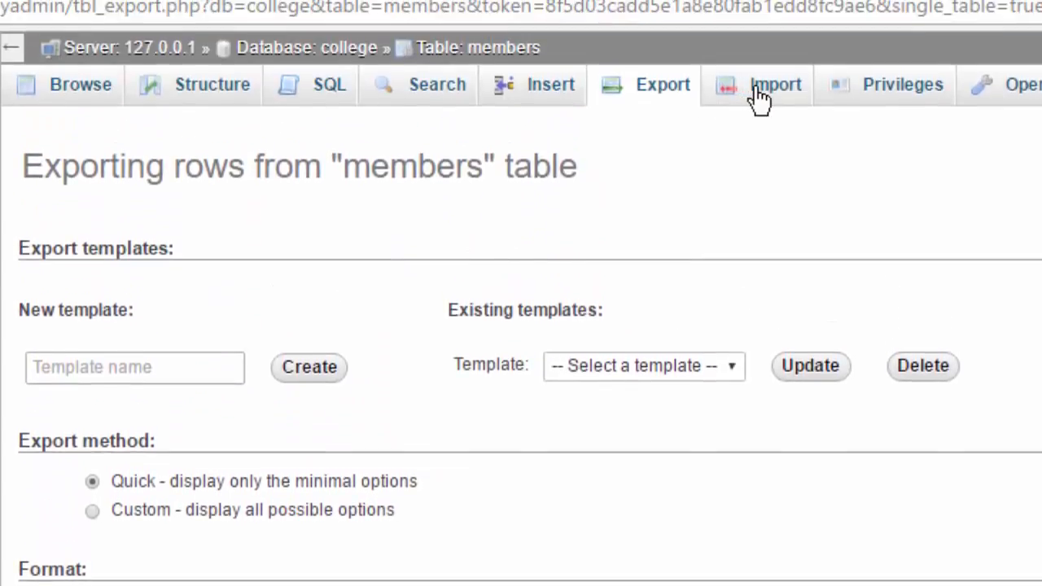
left_click(759, 99)
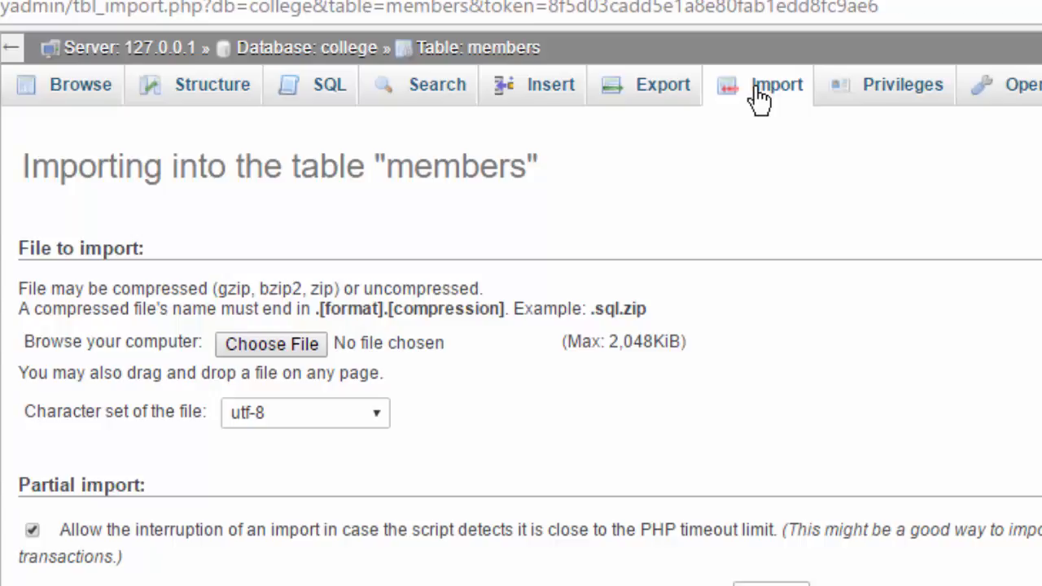
Return to the college database's table list and display the rows of the advisors table
left_click(54, 157)
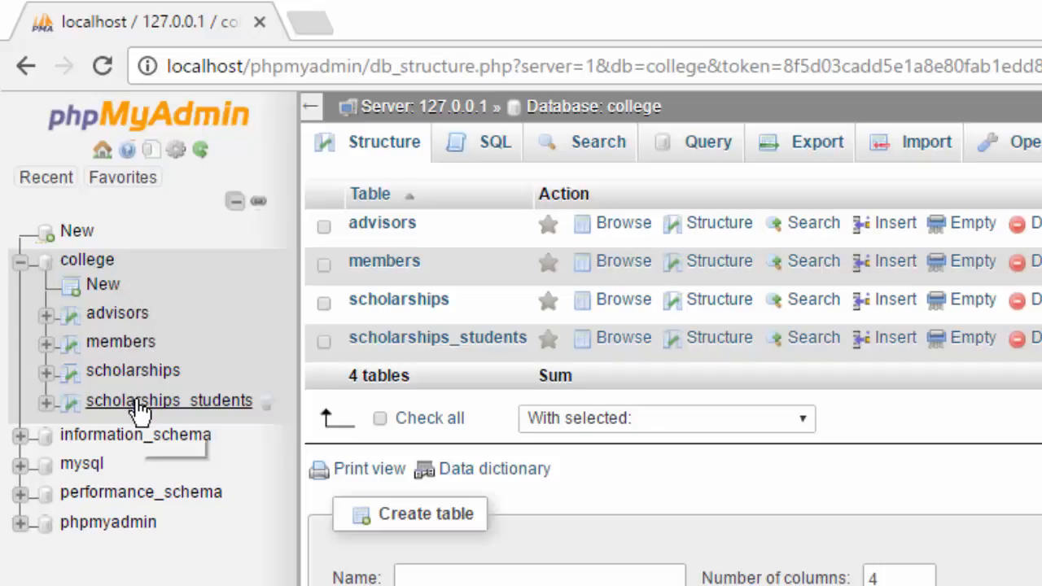
left_click(124, 316)
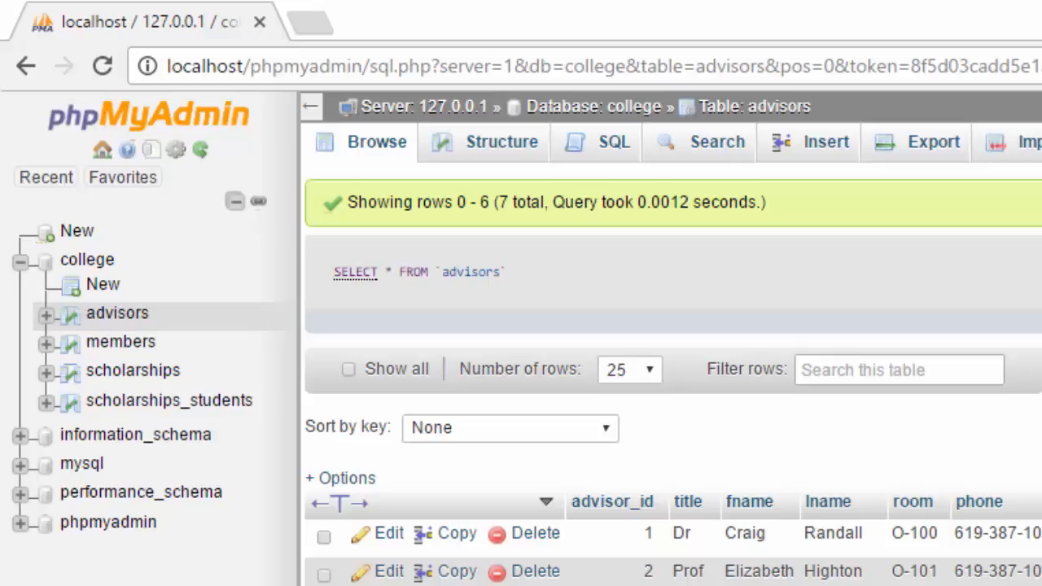
Display the rows of the members table and look through its columns as far as advisor_id
left_click(113, 345)
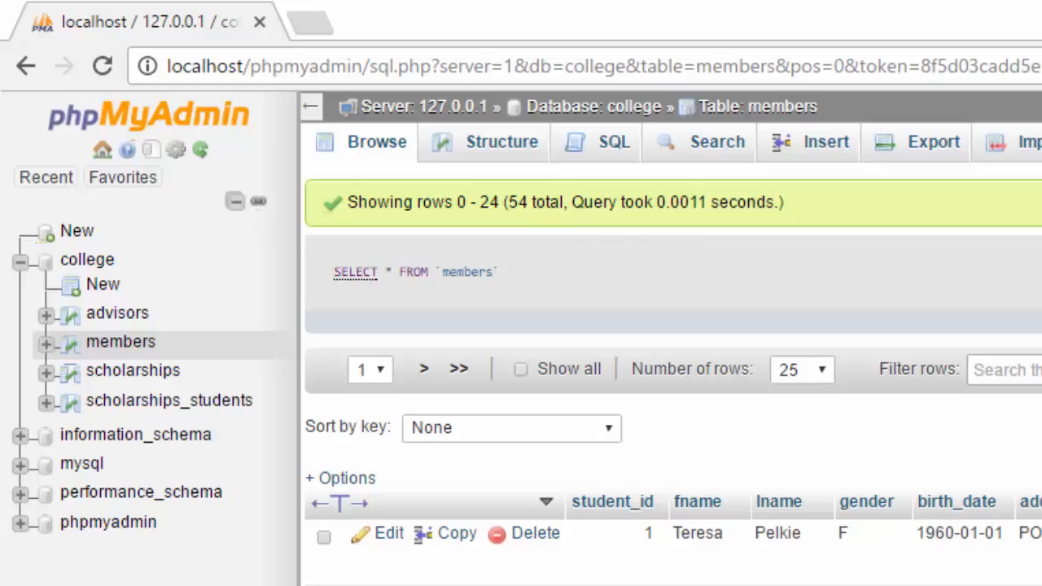
scroll(673, 391, "down", 15)
left_click_drag(1021, 301, 926, 205)
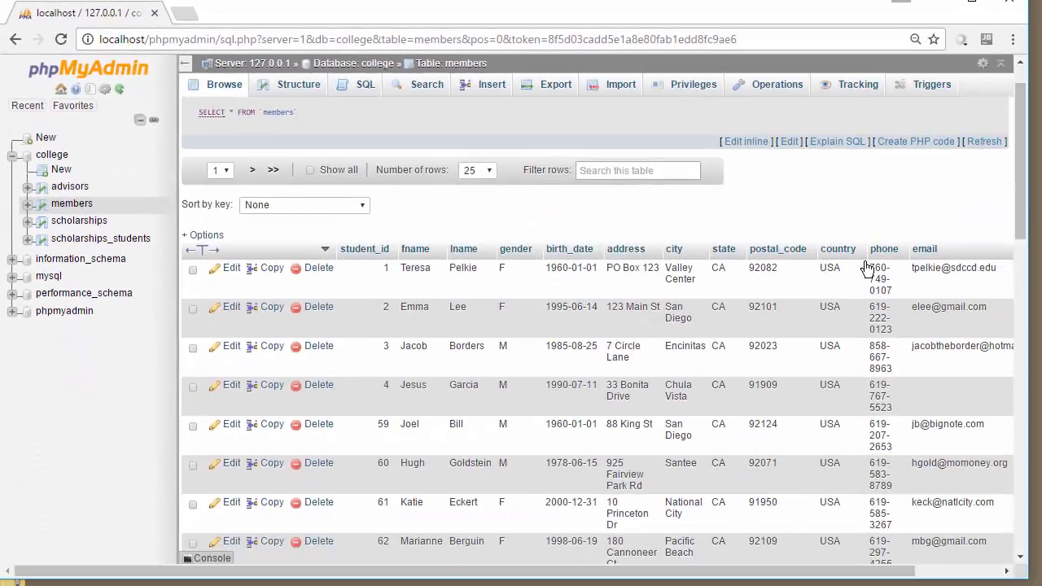
left_click_drag(778, 577, 933, 575)
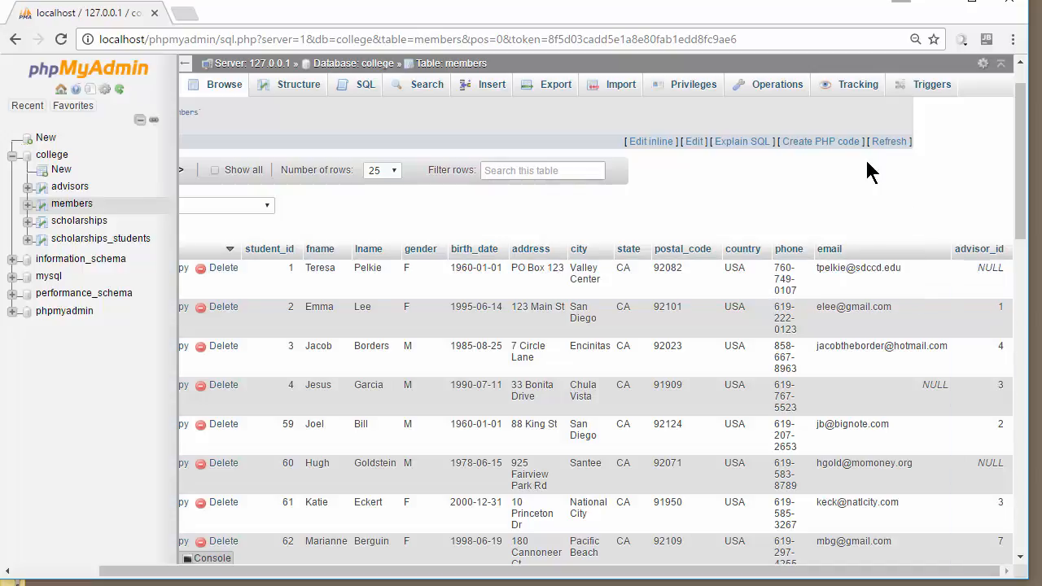
View the column structure and the import options of the scholarships table
left_click(92, 224)
left_click(285, 88)
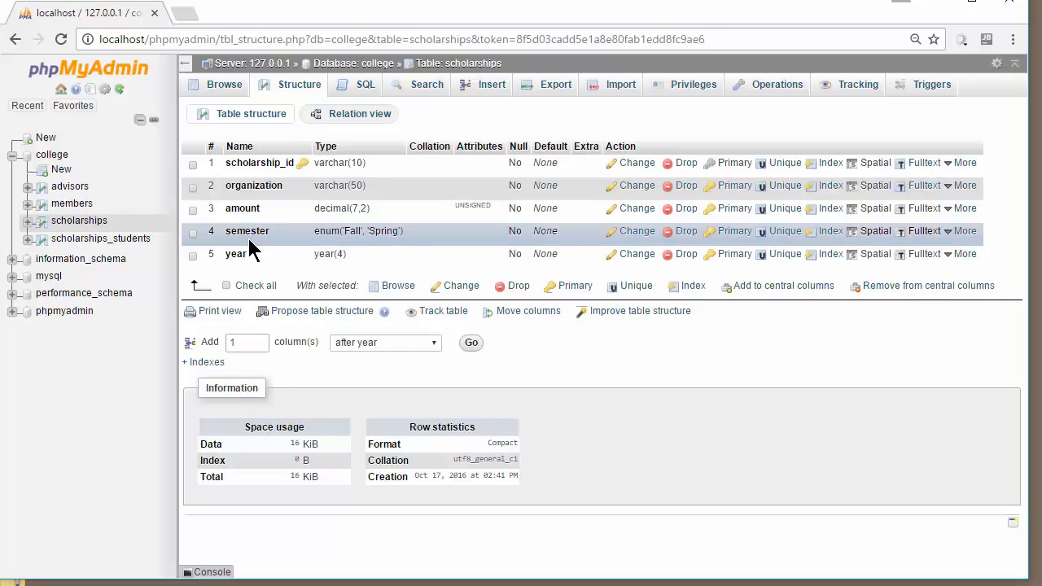
left_click(618, 90)
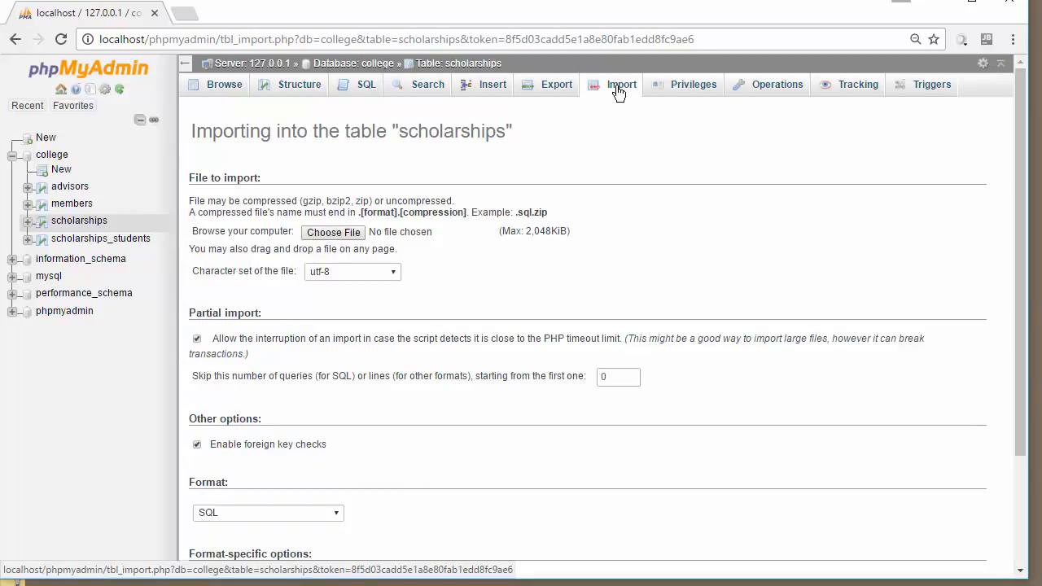
Display the rows of the scholarships_students table and view its column structure
left_click(104, 245)
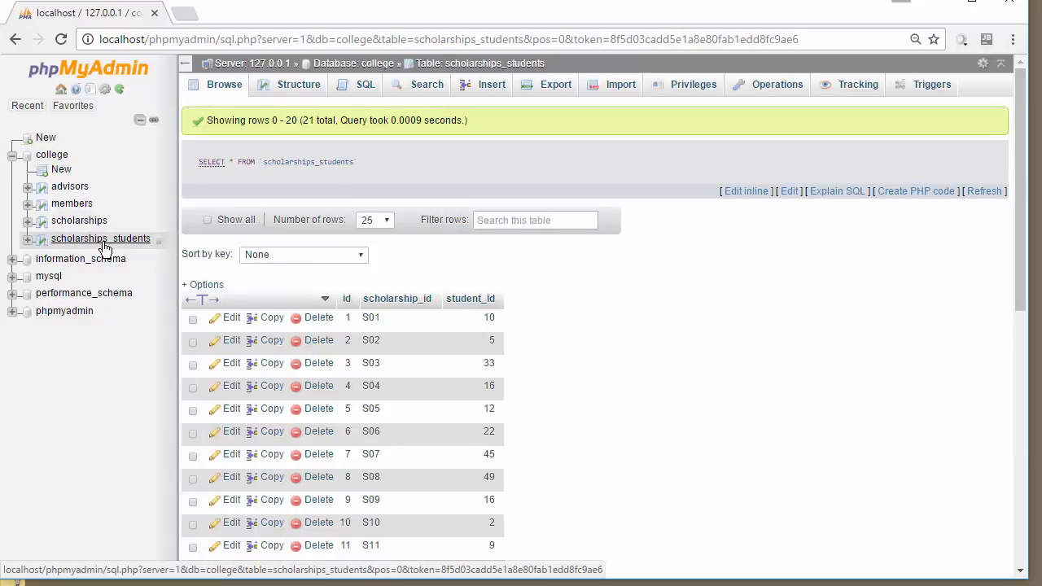
left_click(295, 96)
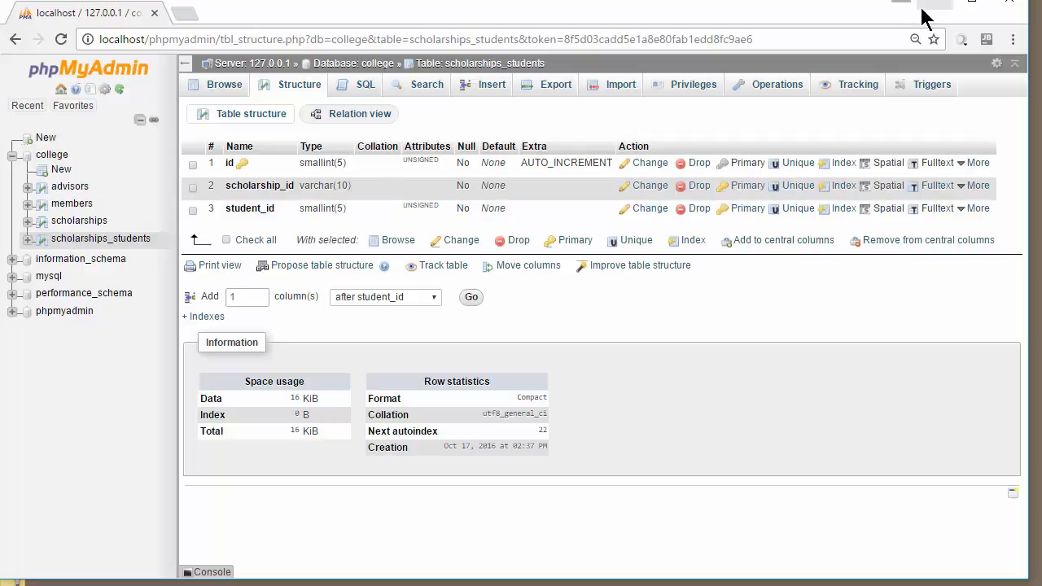
Switch to the desktop, open the database folder and look through its files, including advisors.sql, members.sql, scholarships.sql and scholarships.csv
left_click(946, 7)
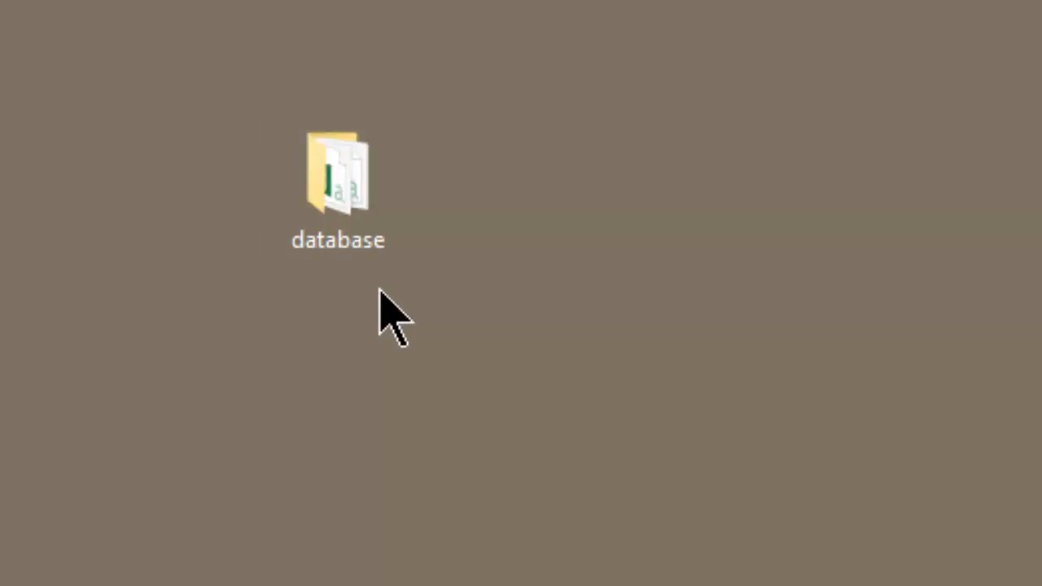
left_click(342, 205)
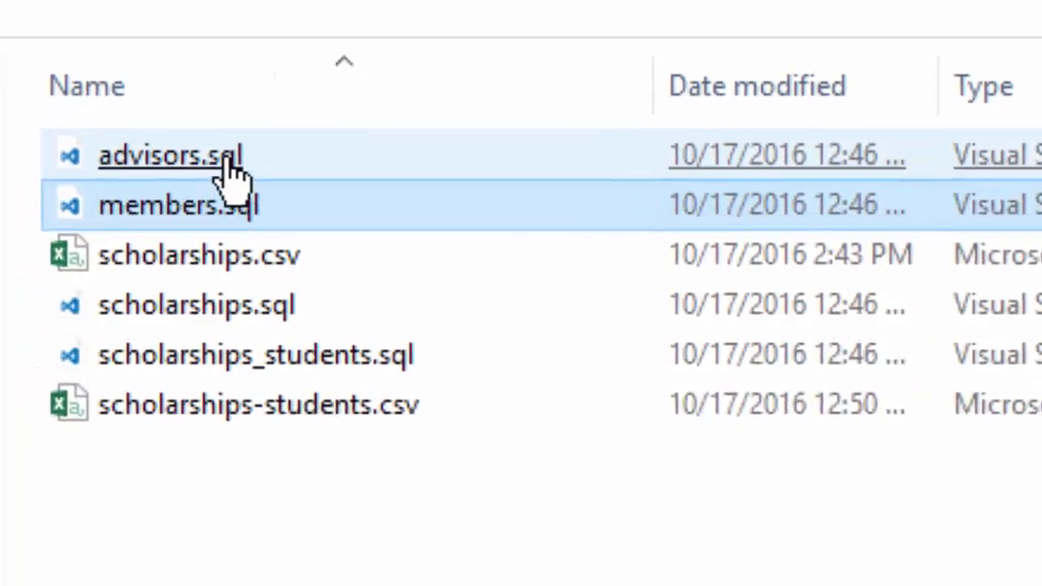
left_click(233, 171)
left_click(228, 206)
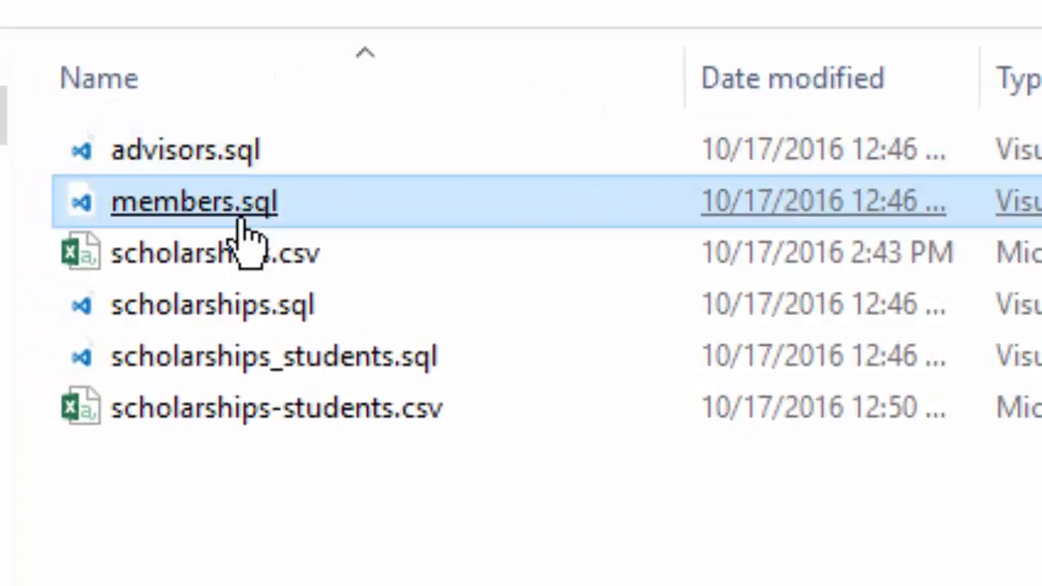
left_click(210, 321)
left_click_drag(205, 350, 293, 322)
left_click(293, 322)
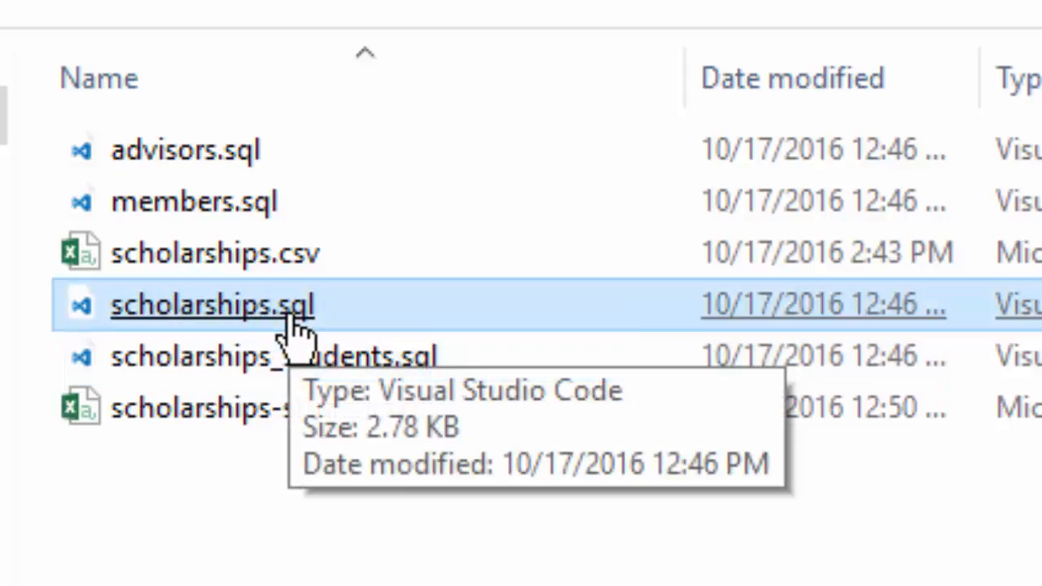
left_click(310, 272)
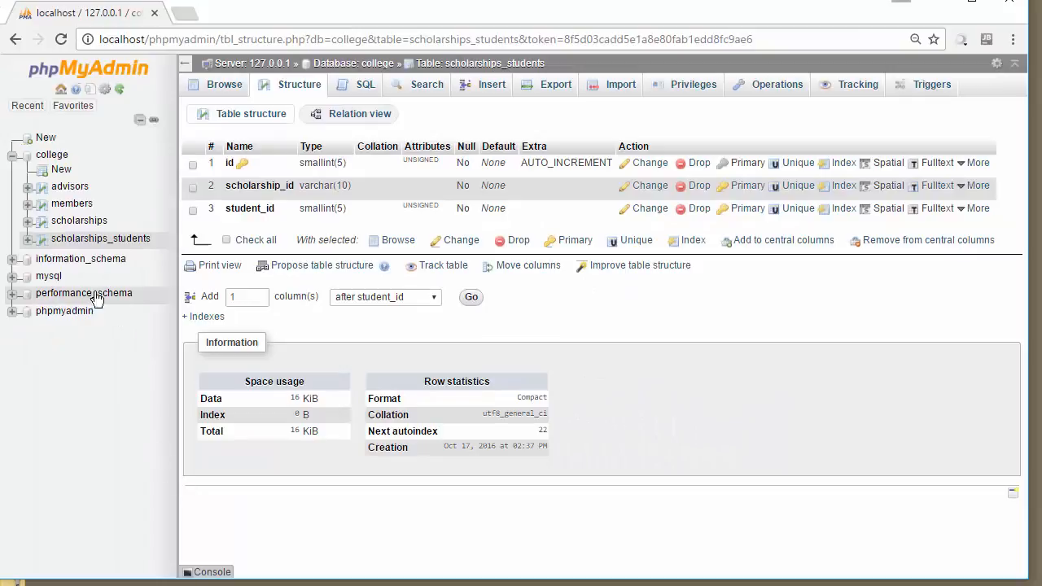
View the college database's table list in phpMyAdmin, then return to the server home page and view the list of databases
left_click(59, 163)
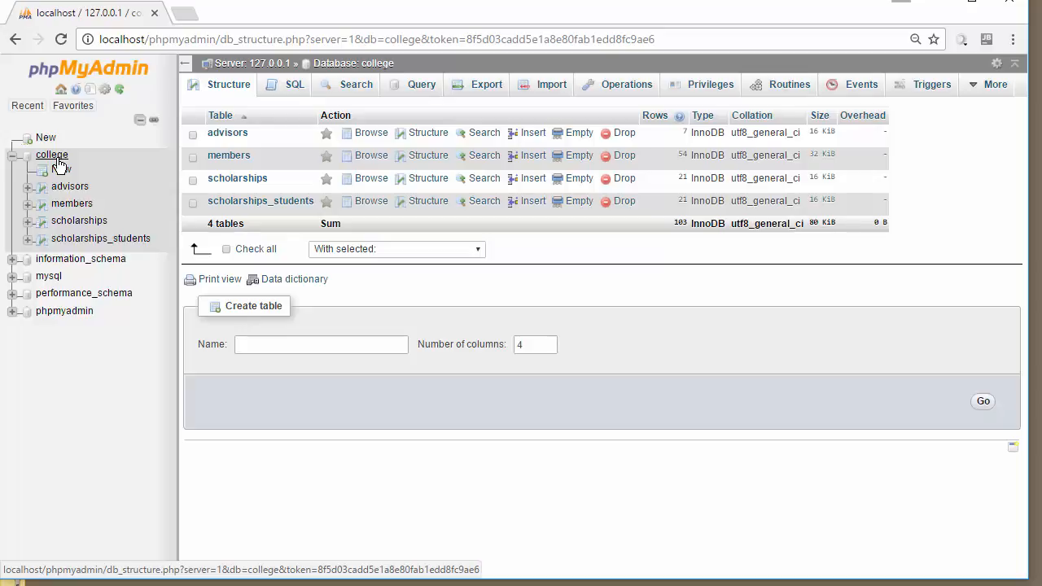
left_click(62, 91)
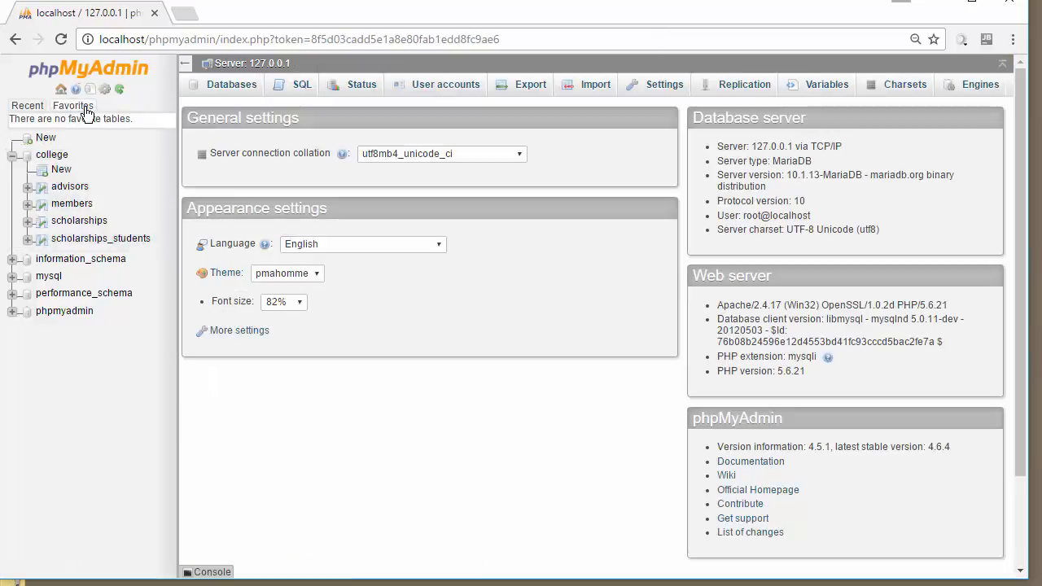
left_click(233, 87)
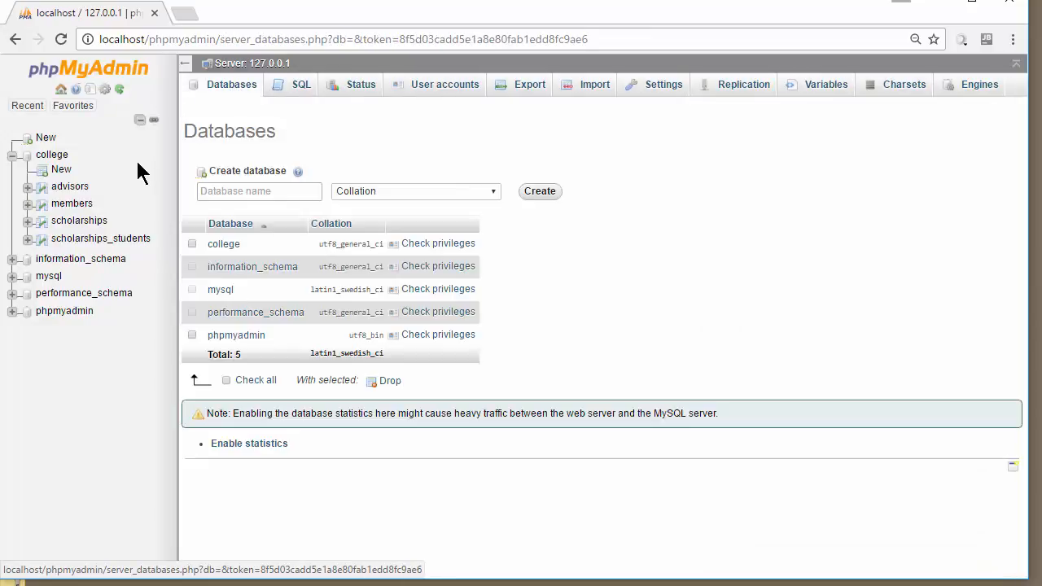
Display the rows of the advisors table
left_click(79, 194)
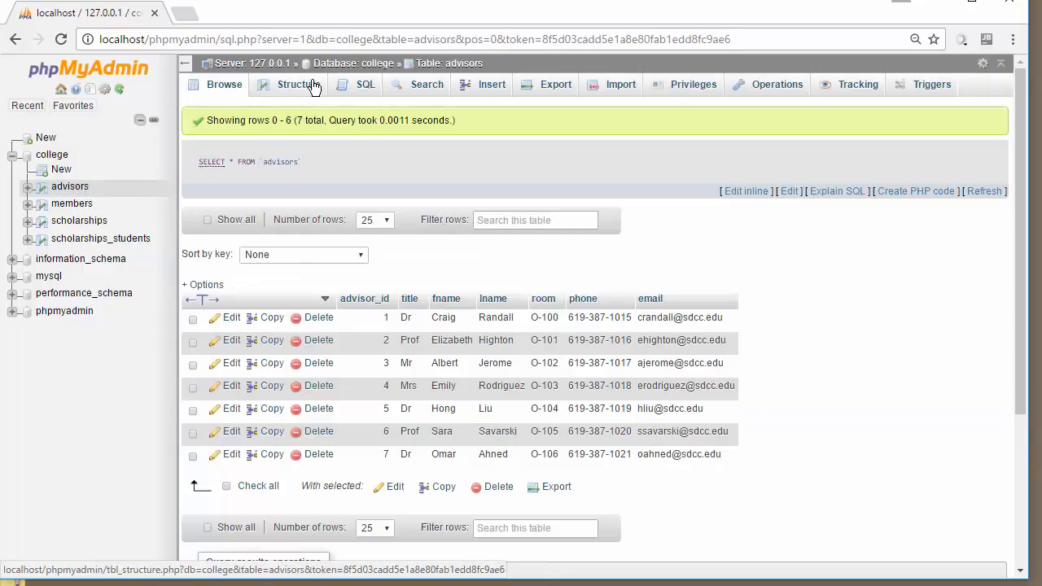